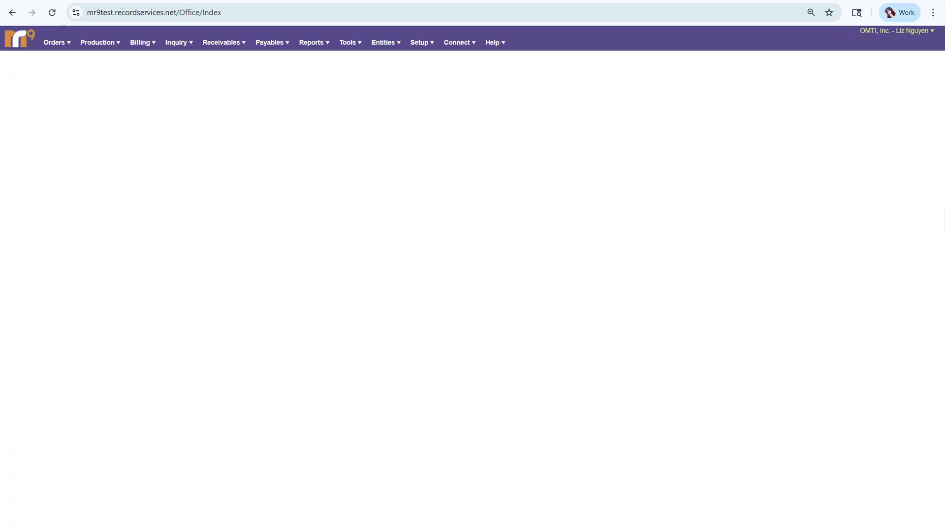
- Open Form Templates and display the forms in the State group under Notices
{"action": "left_click", "coordinate": [350, 43]}
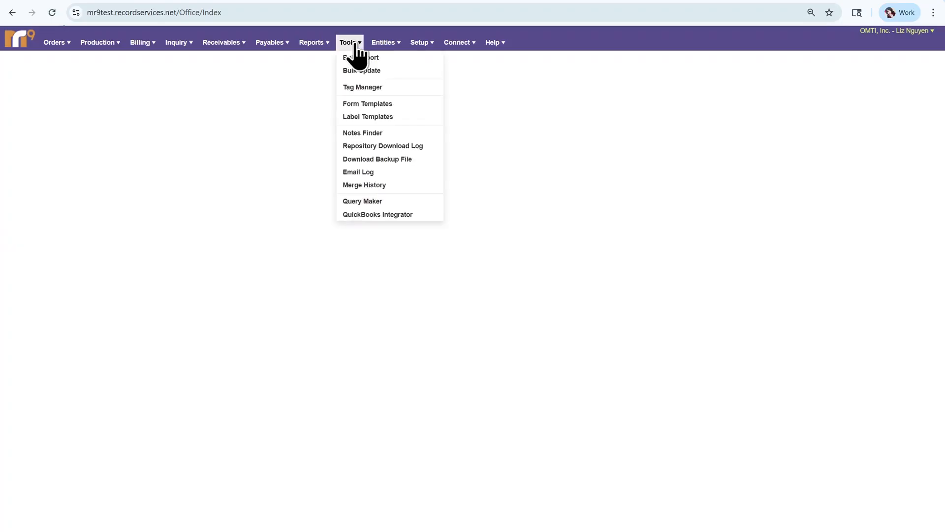
{"action": "left_click", "coordinate": [374, 102]}
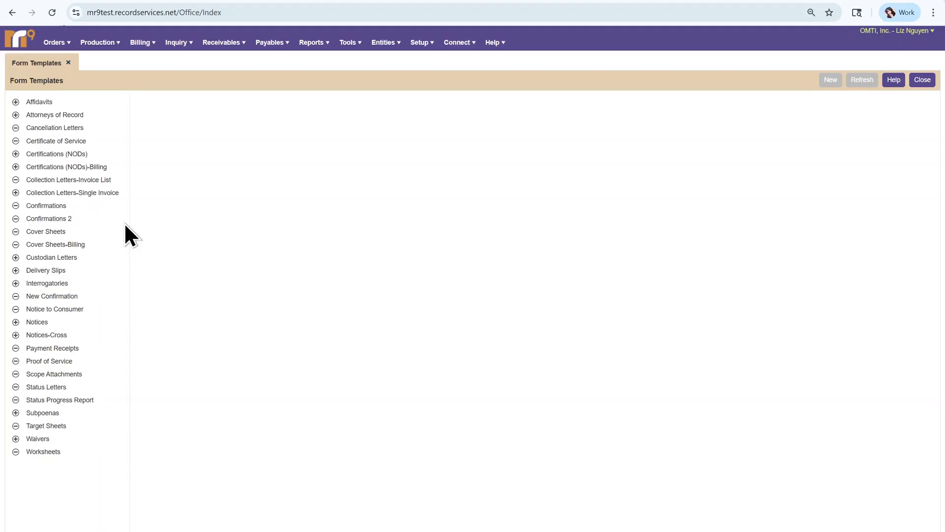
{"action": "left_click", "coordinate": [17, 322]}
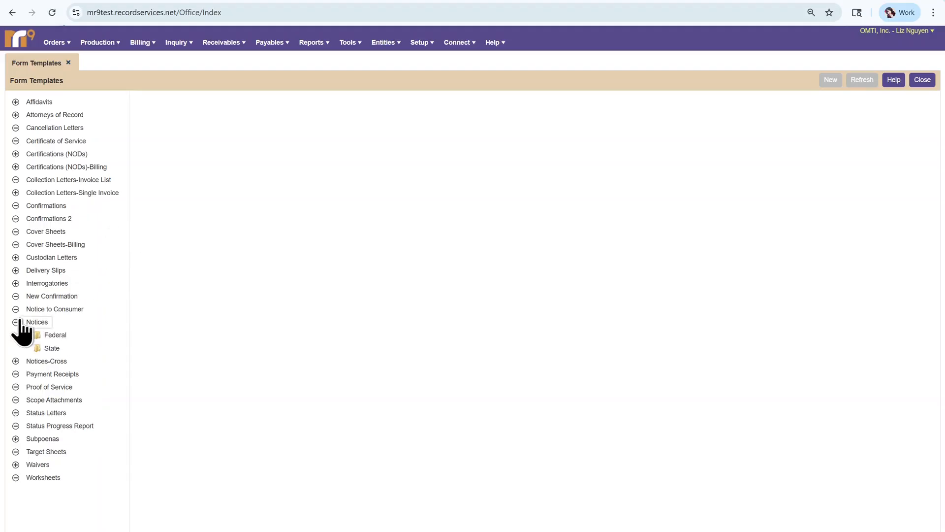
{"action": "left_click", "coordinate": [51, 349]}
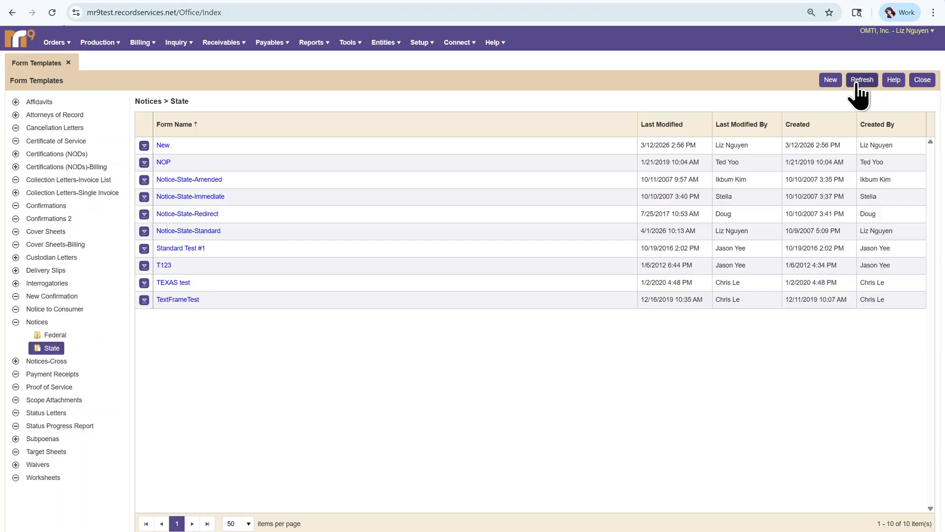
- Consult the Form Templates help page and return to the list of State notices
{"action": "left_click", "coordinate": [893, 81]}
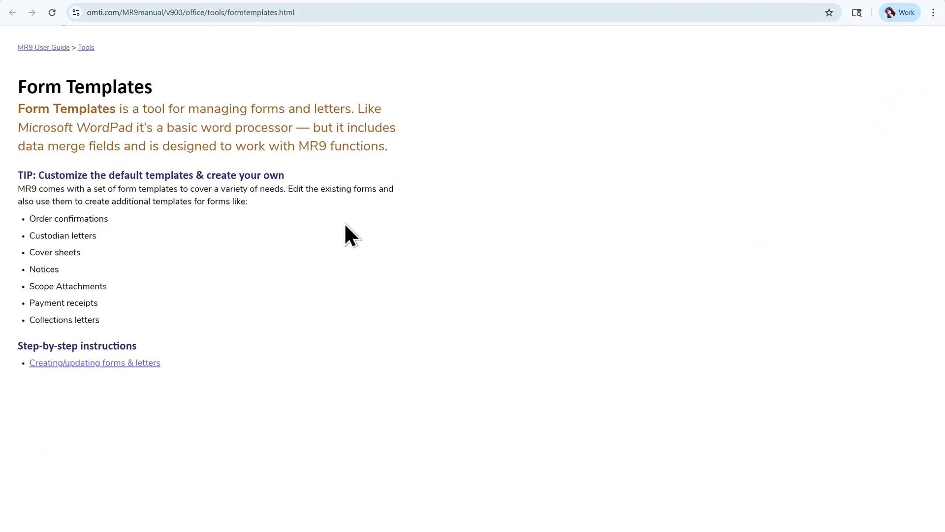
{"action": "left_click", "coordinate": [260, 0]}
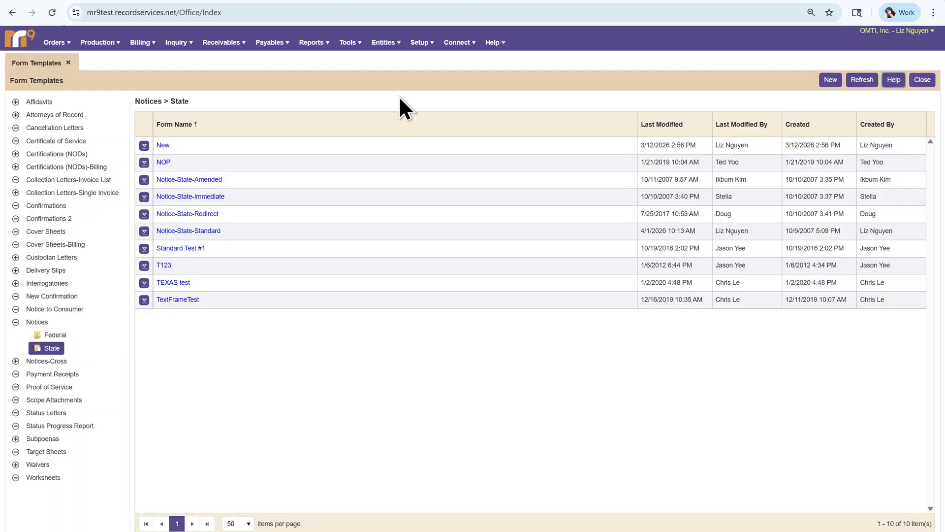
- Open the Notice-State-Standard form and put it into edit mode
{"action": "left_click", "coordinate": [214, 231]}
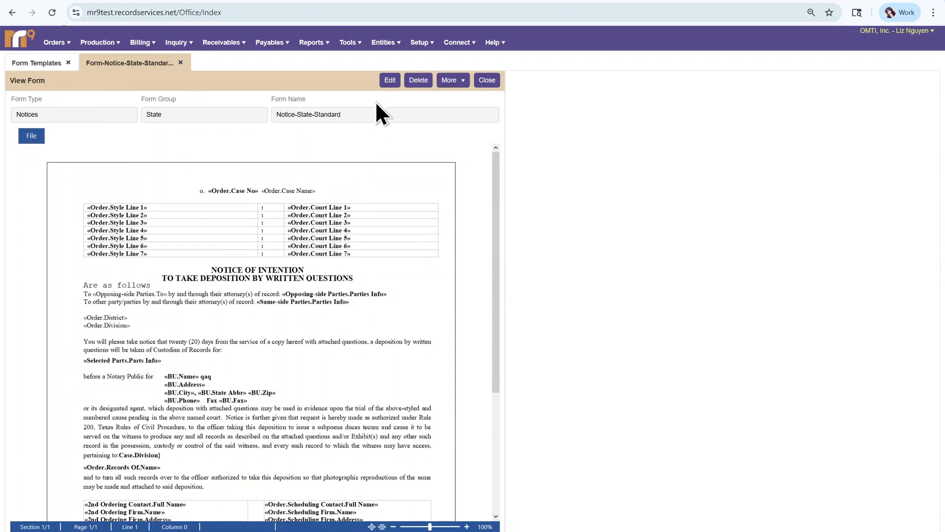
{"action": "left_click", "coordinate": [390, 82]}
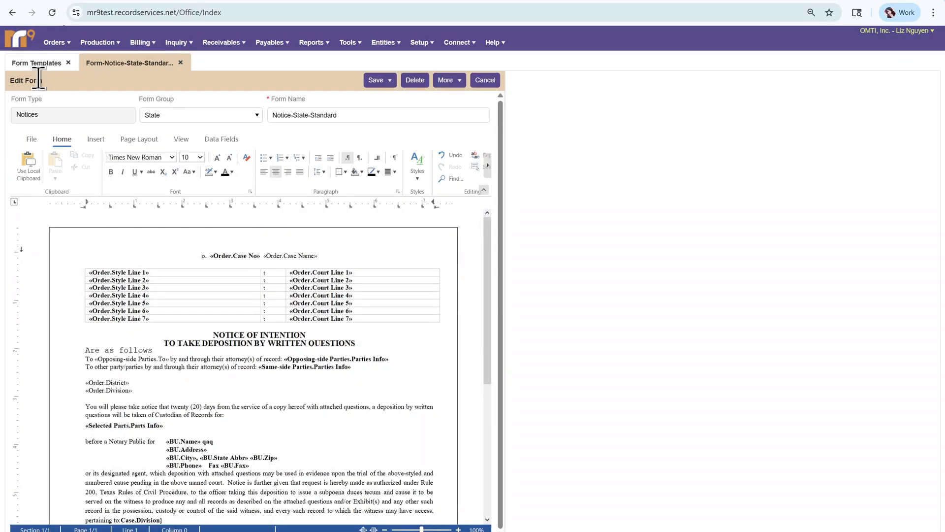
- Review the actions offered for Notice-State-Standard in the templates list and return to the form being edited
{"action": "left_click", "coordinate": [43, 69]}
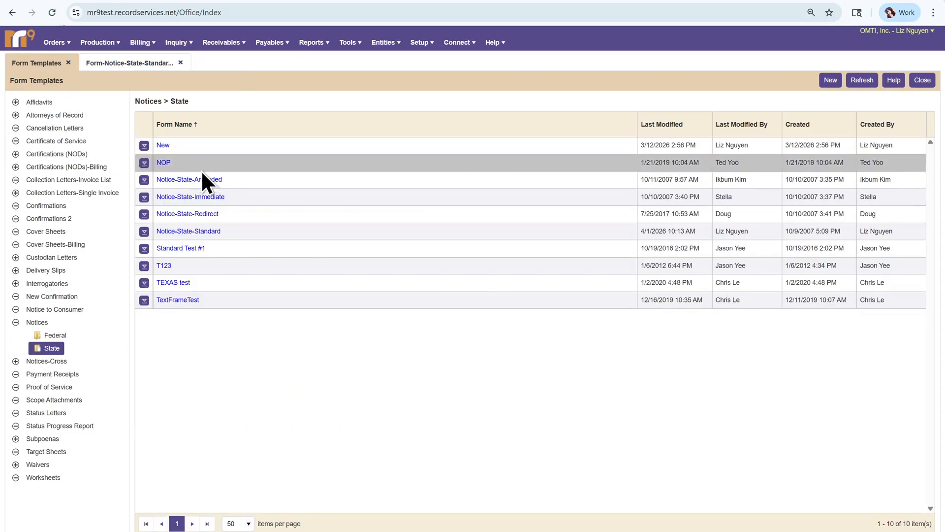
{"action": "left_click", "coordinate": [145, 232]}
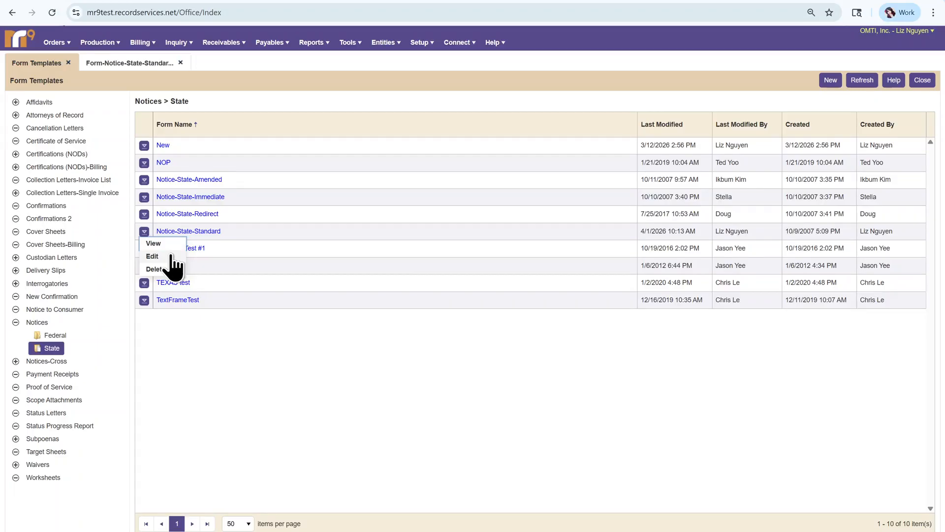
{"action": "left_click", "coordinate": [132, 64]}
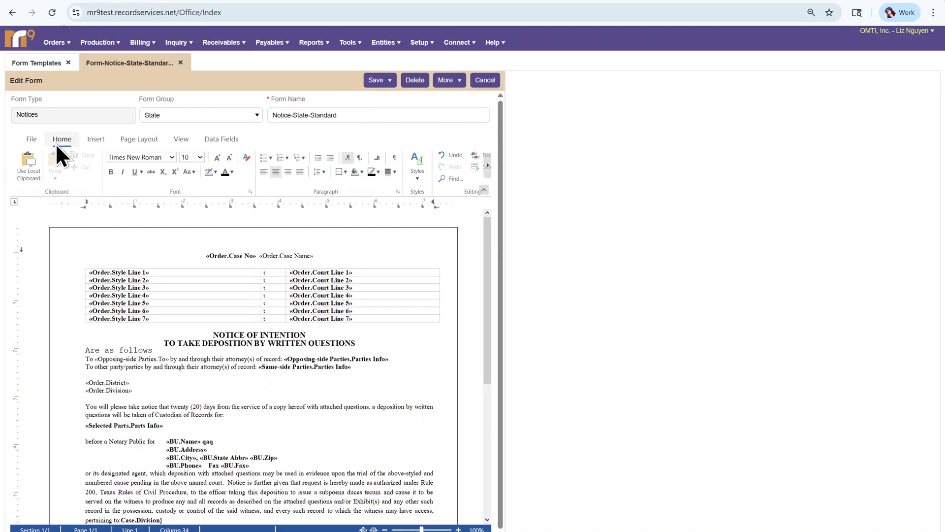
- Examine the form editor's file, insert, page layout, view and data field commands
{"action": "left_click", "coordinate": [29, 143]}
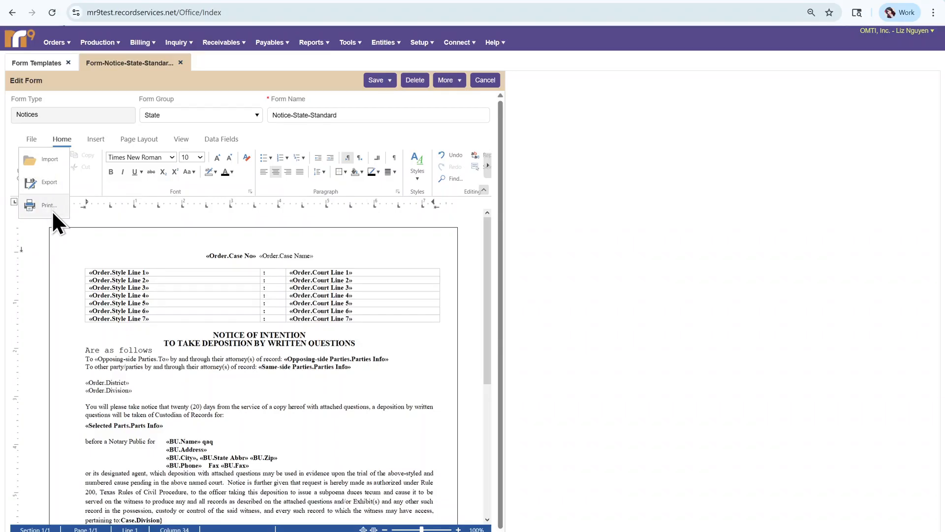
{"action": "left_click", "coordinate": [66, 138]}
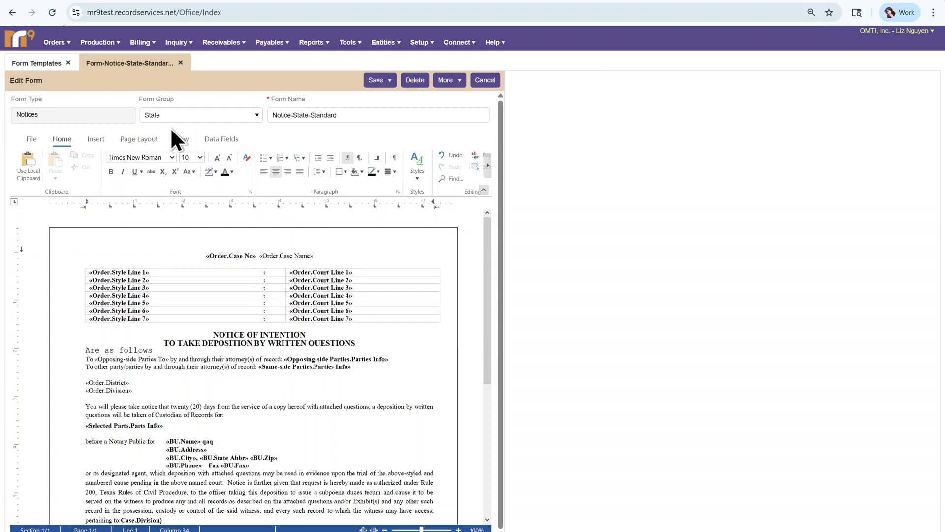
{"action": "left_click", "coordinate": [103, 139]}
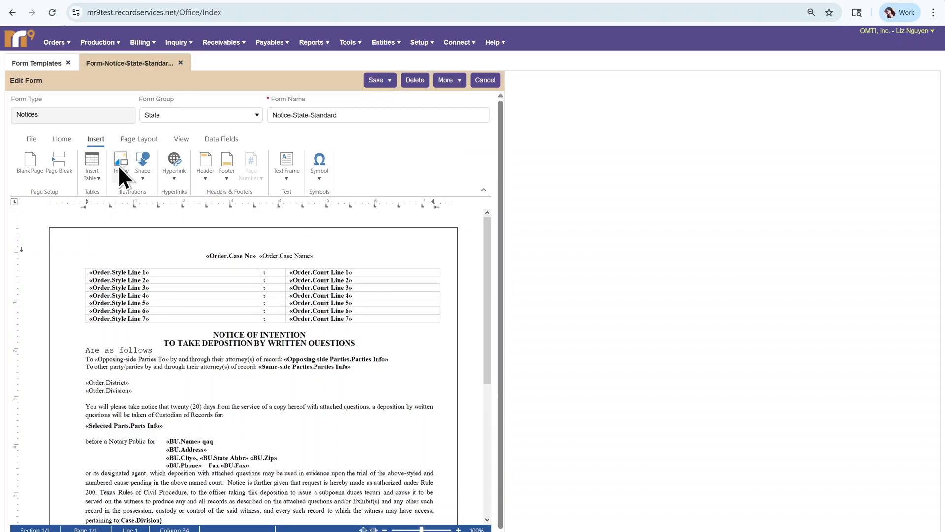
{"action": "left_click", "coordinate": [145, 143]}
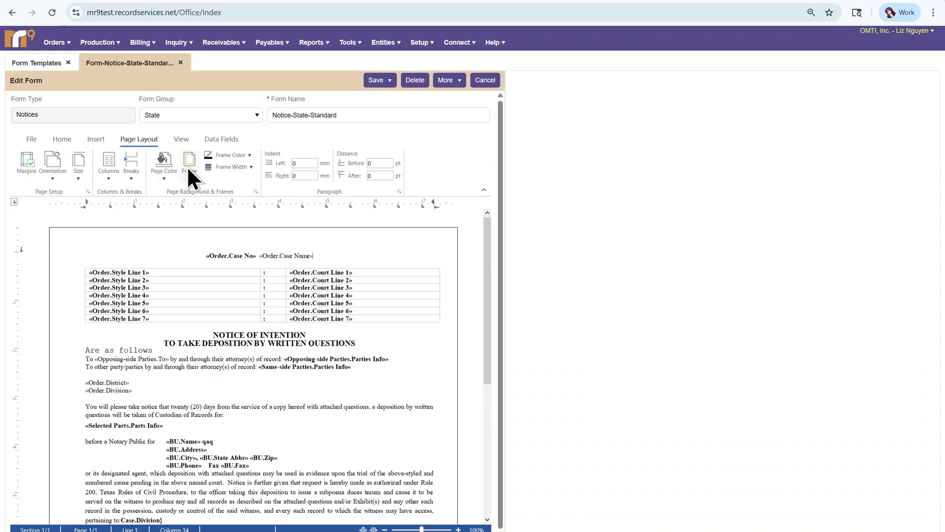
{"action": "left_click", "coordinate": [182, 138]}
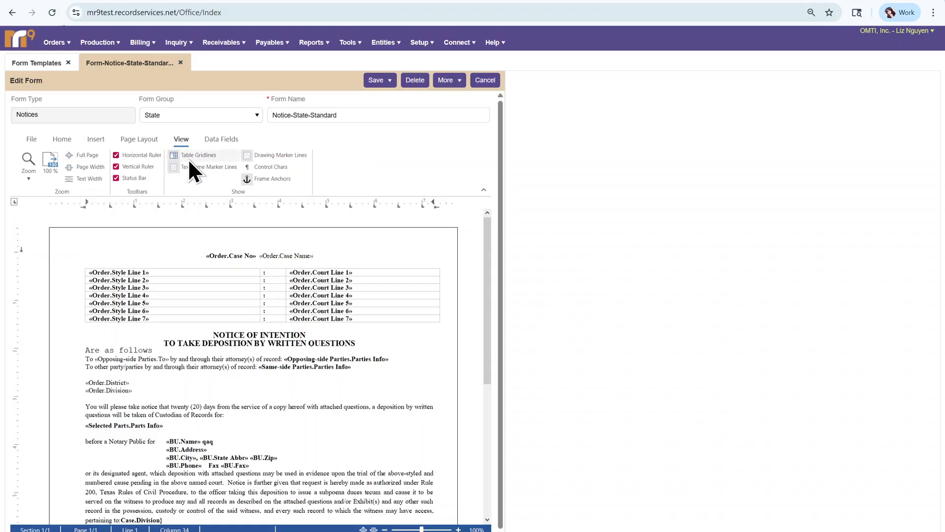
{"action": "left_click", "coordinate": [215, 153]}
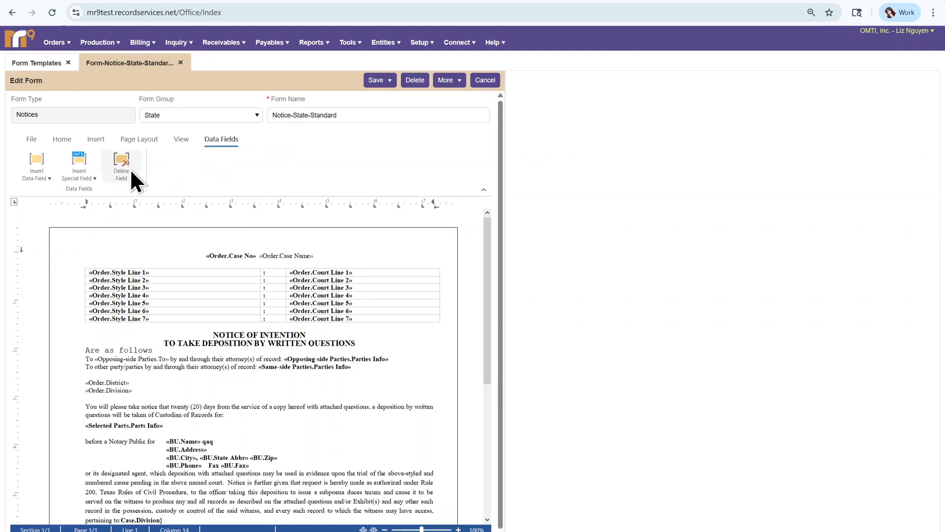
- Turn on the local clipboard for the form editor
{"action": "left_click", "coordinate": [55, 138]}
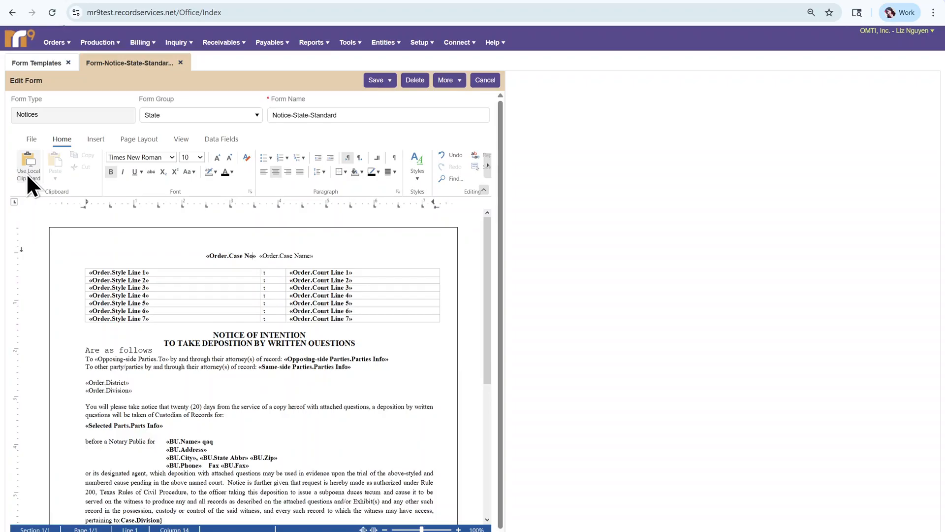
{"action": "left_click", "coordinate": [28, 172]}
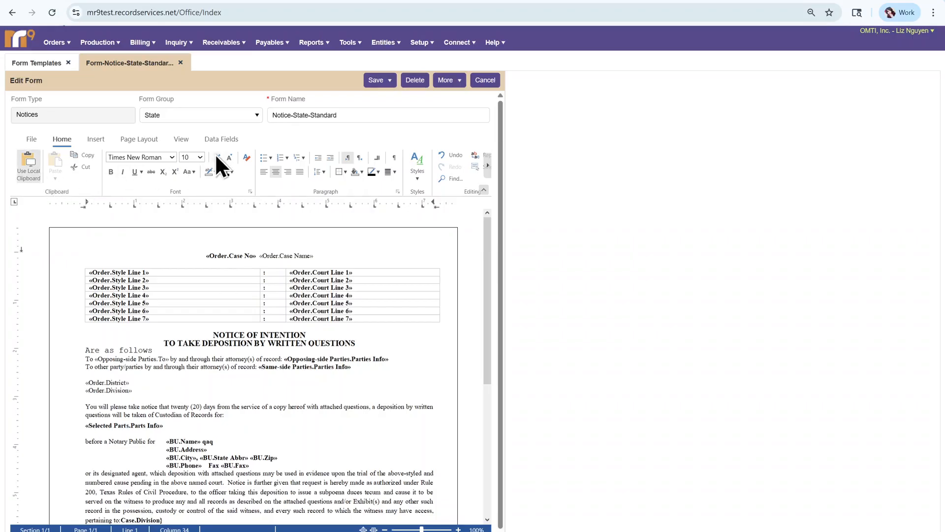
- Insert the Order Case Type data field after the Order.Case Name field in the form's heading line
{"action": "left_click", "coordinate": [224, 140]}
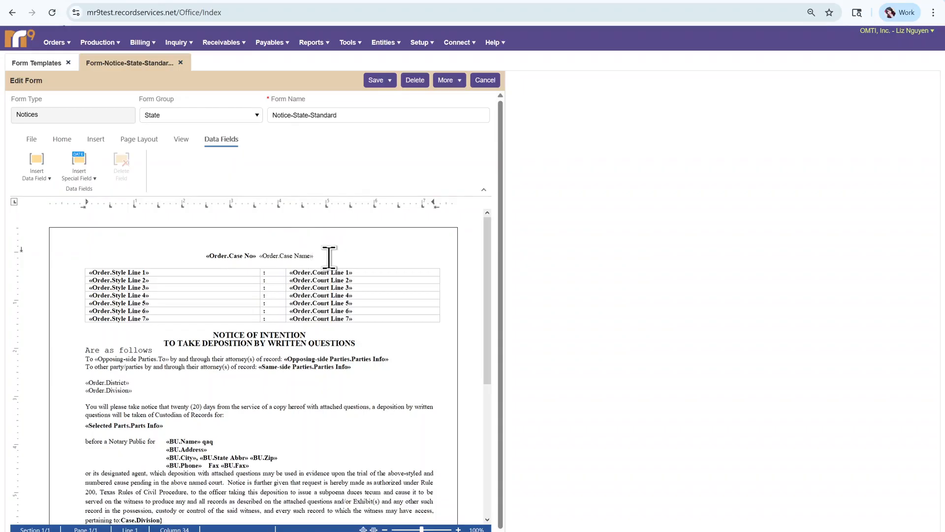
{"action": "left_click", "coordinate": [35, 170]}
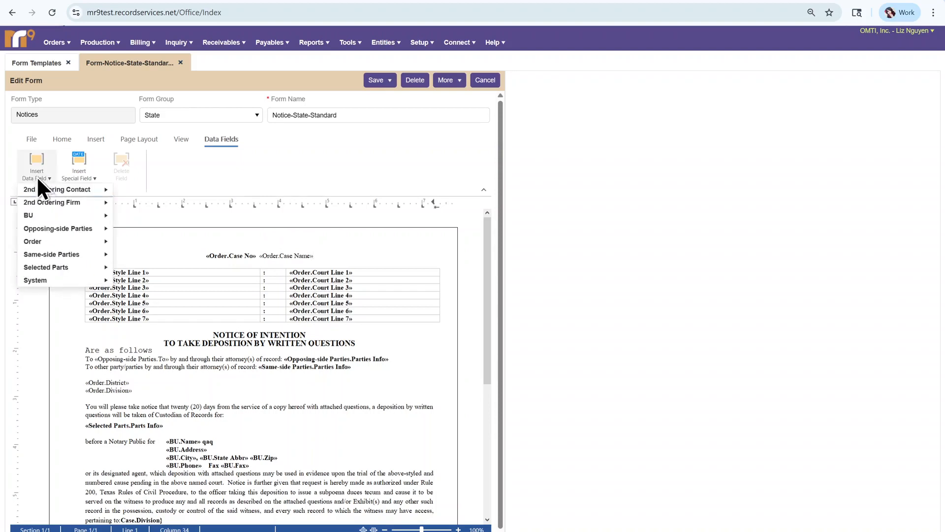
{"action": "mouse_move", "coordinate": [61, 244]}
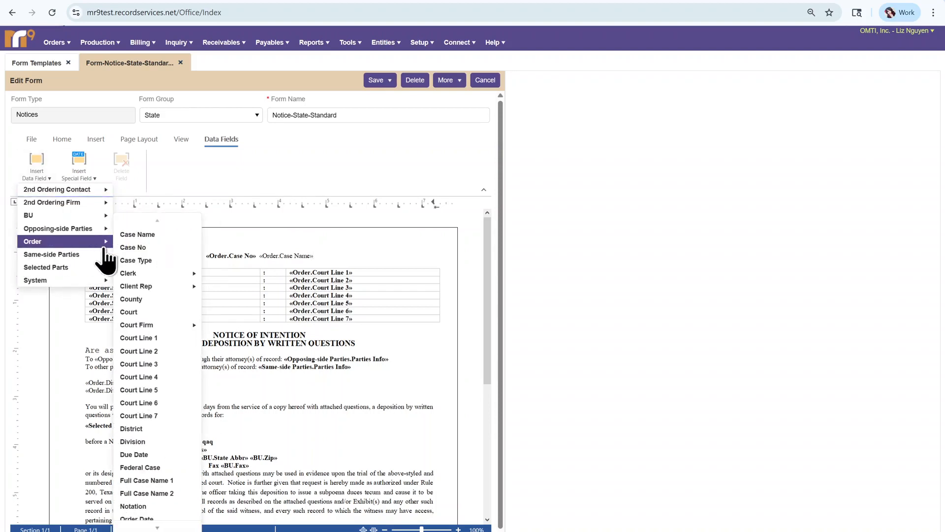
{"action": "left_click", "coordinate": [134, 261]}
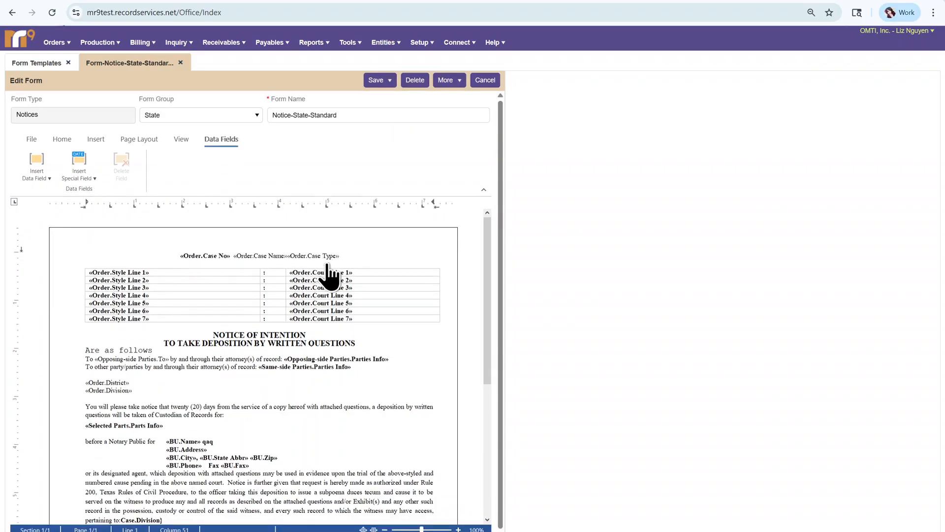
- Delete the Order.Case Type data field from the form's heading line
{"action": "left_click", "coordinate": [327, 261]}
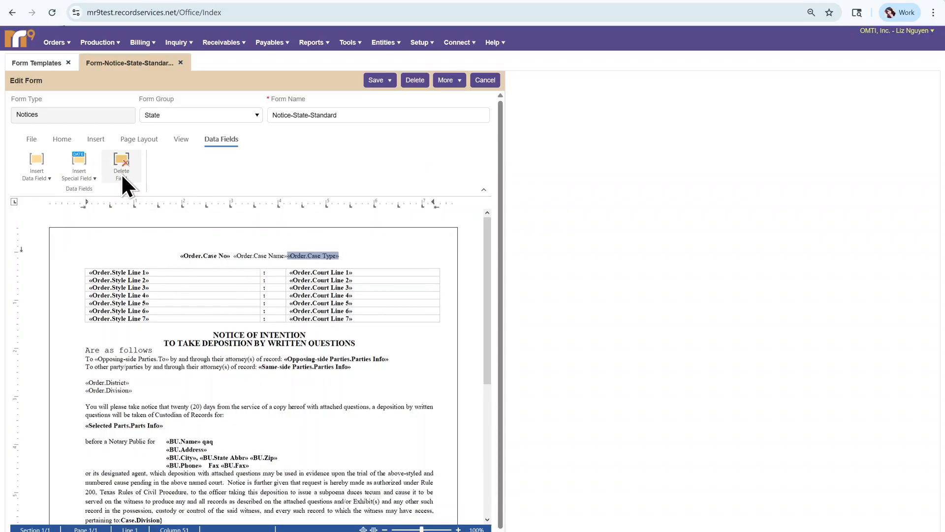
{"action": "right_click", "coordinate": [320, 268]}
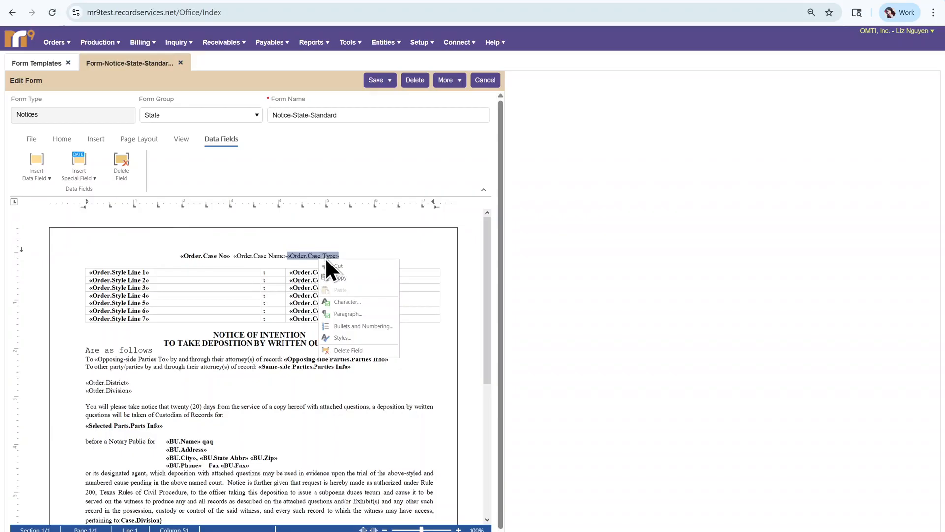
{"action": "left_click", "coordinate": [354, 350]}
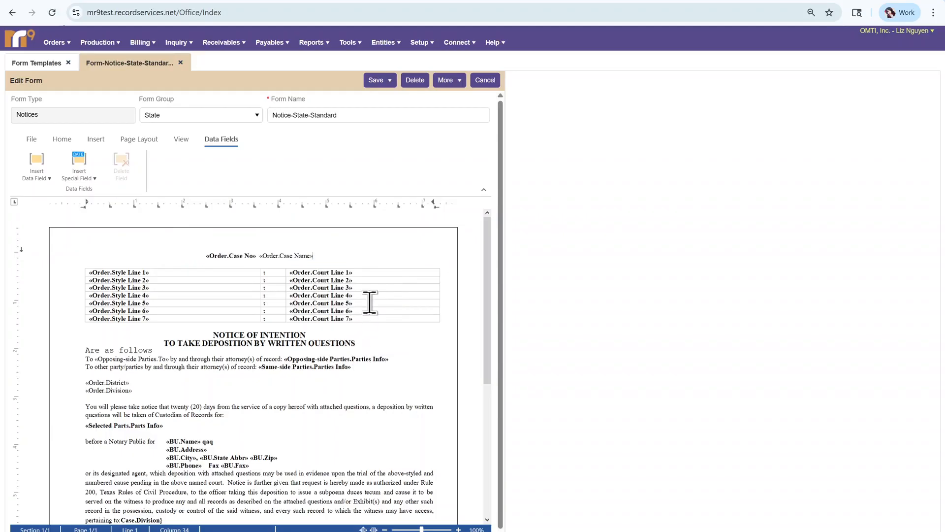
- Add the letter "q" after the Order.Case Name field, and cancel editing after reviewing the save and copy options
{"action": "type", "text": "q"}
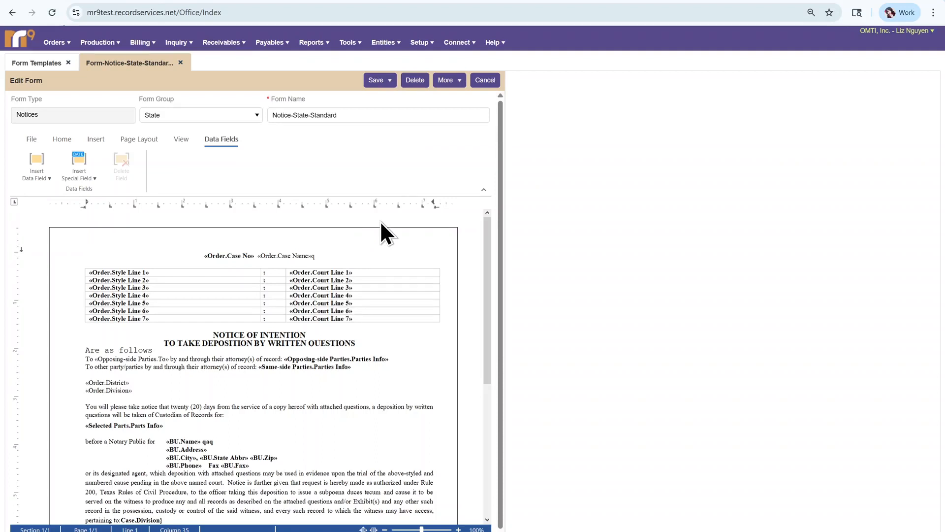
{"action": "left_click", "coordinate": [383, 82]}
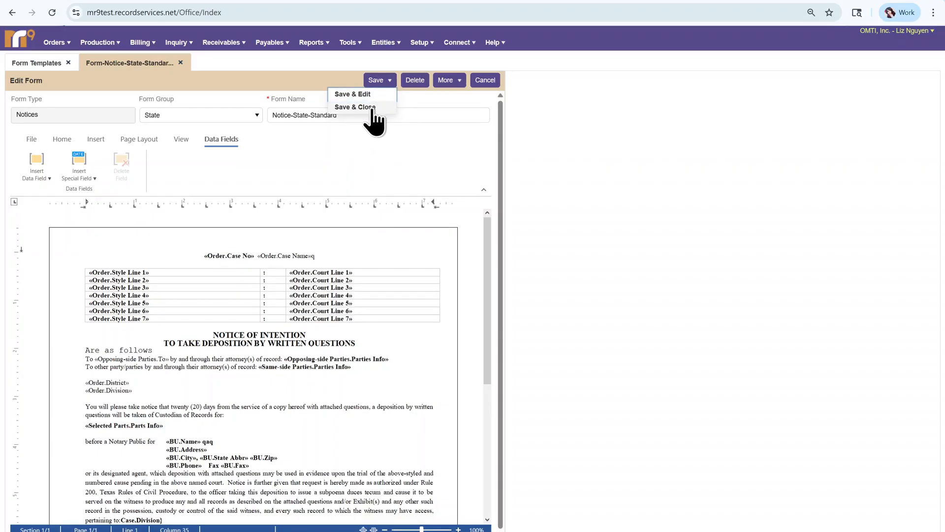
{"action": "left_click", "coordinate": [412, 97]}
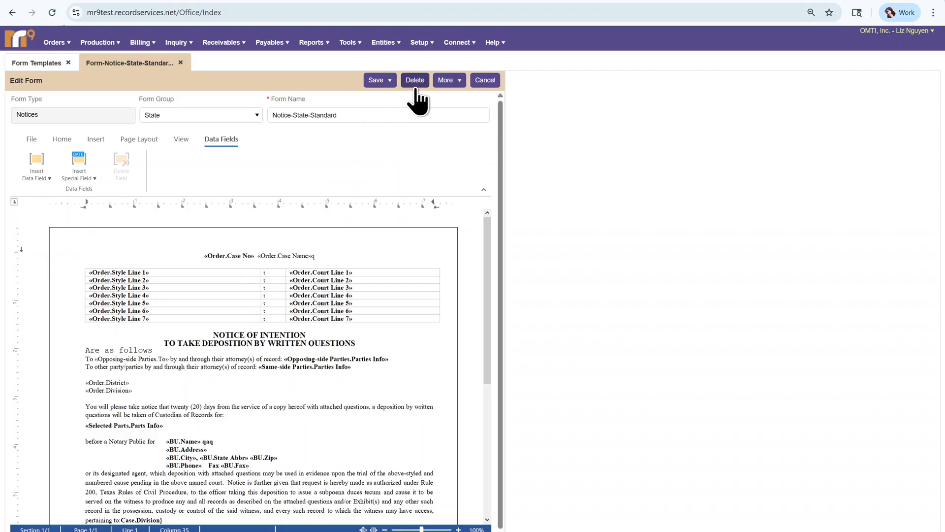
{"action": "left_click", "coordinate": [451, 85]}
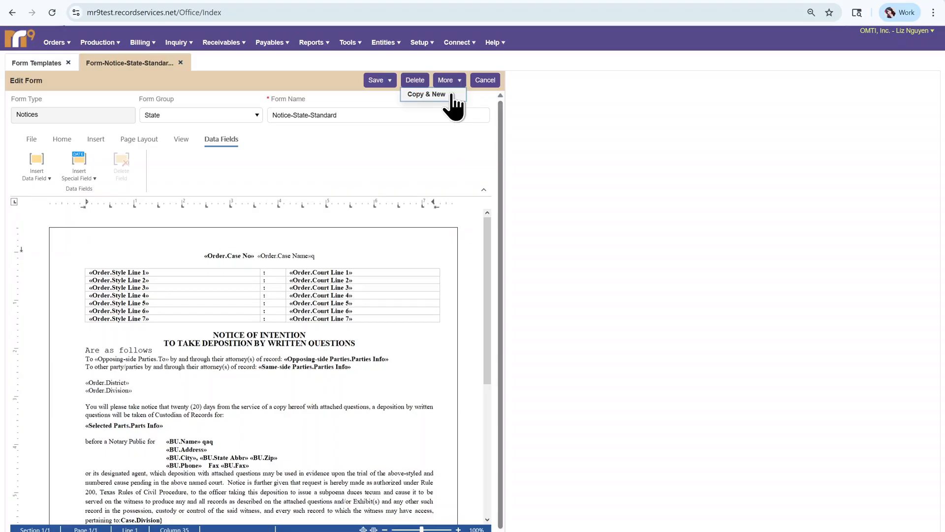
{"action": "left_click", "coordinate": [484, 80]}
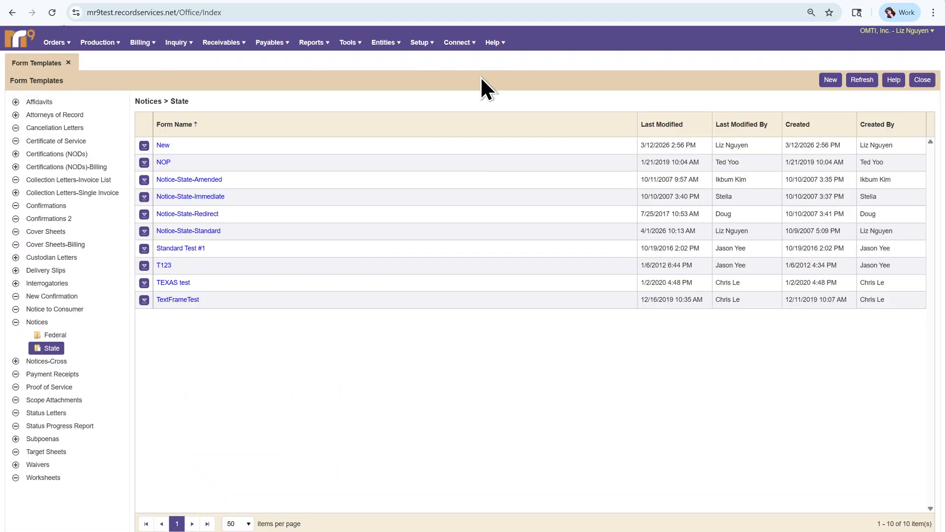